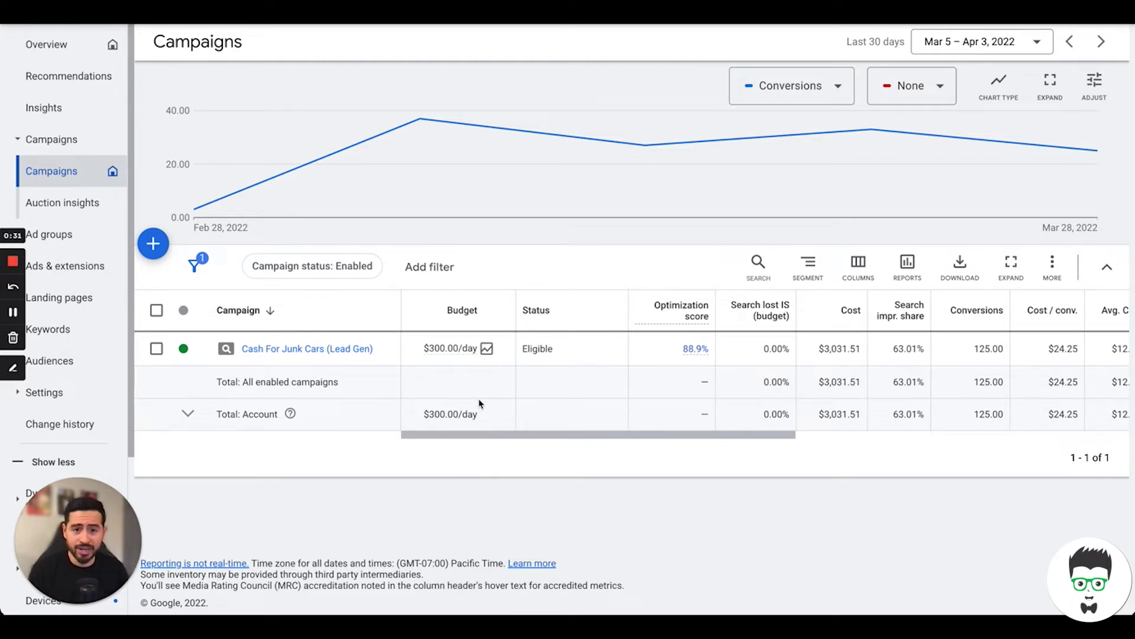
- Narrow the Status column, then review the campaign metrics, including the $12.79 average CPC
{"action": "left_click_drag", "start_coordinate": [628, 319], "coordinate": [604, 316]}
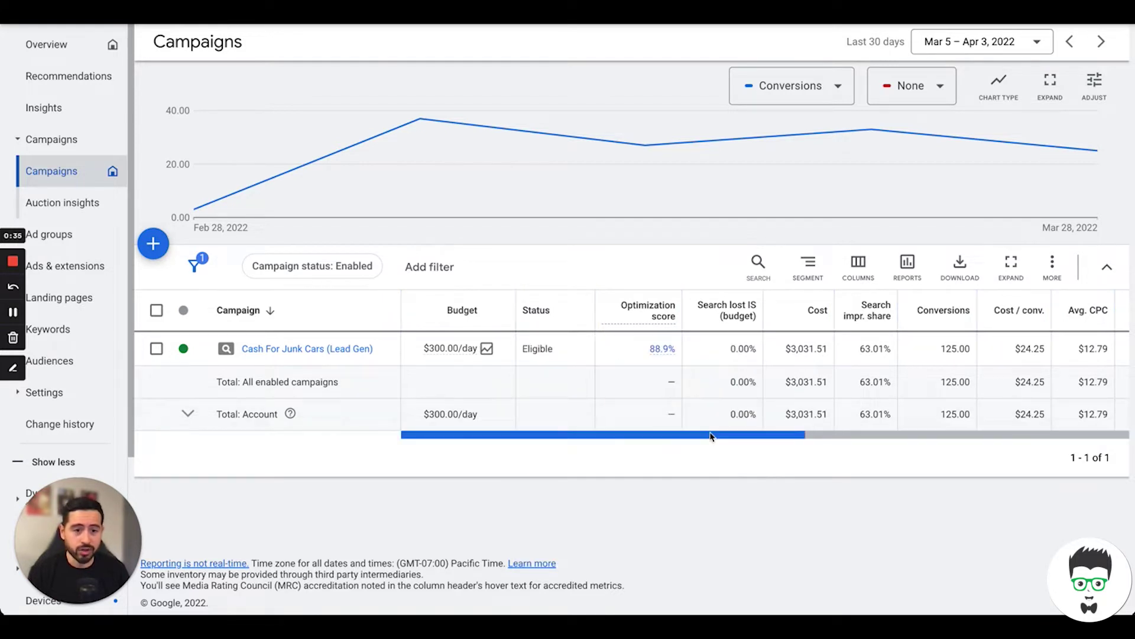
{"action": "left_click_drag", "start_coordinate": [710, 436], "coordinate": [808, 437]}
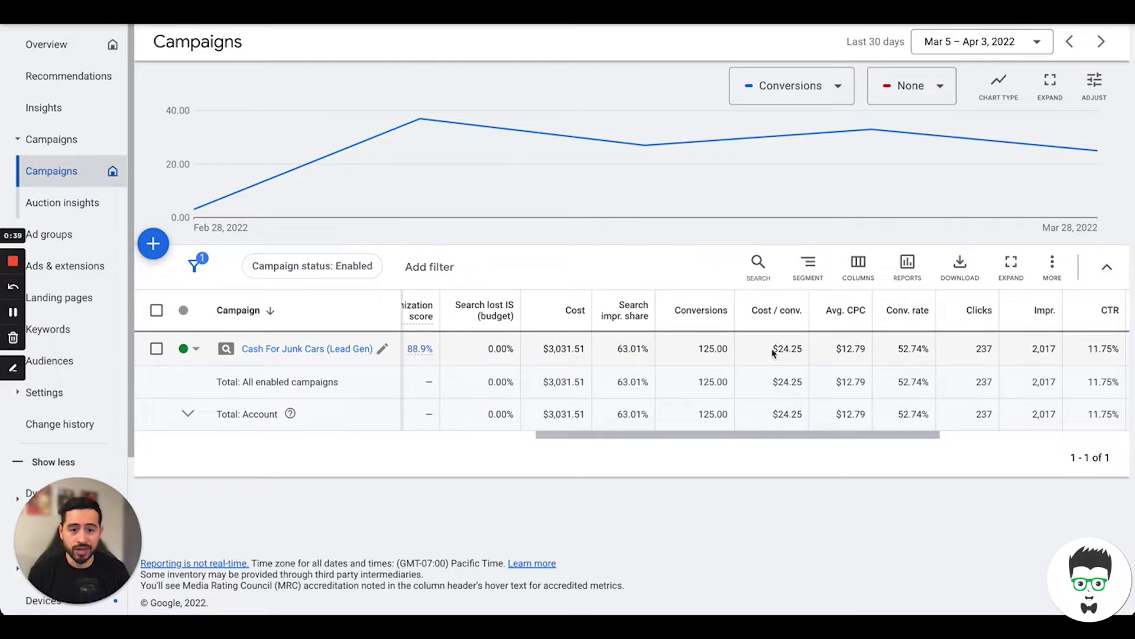
{"action": "left_click_drag", "start_coordinate": [834, 351], "coordinate": [868, 353]}
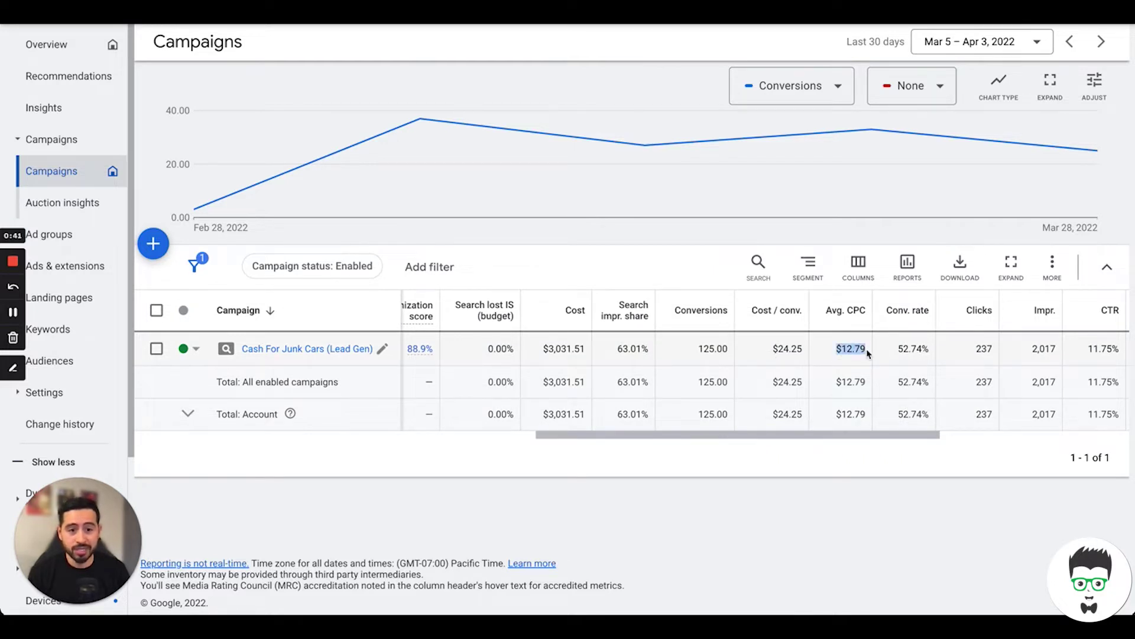
{"action": "left_click", "coordinate": [865, 350]}
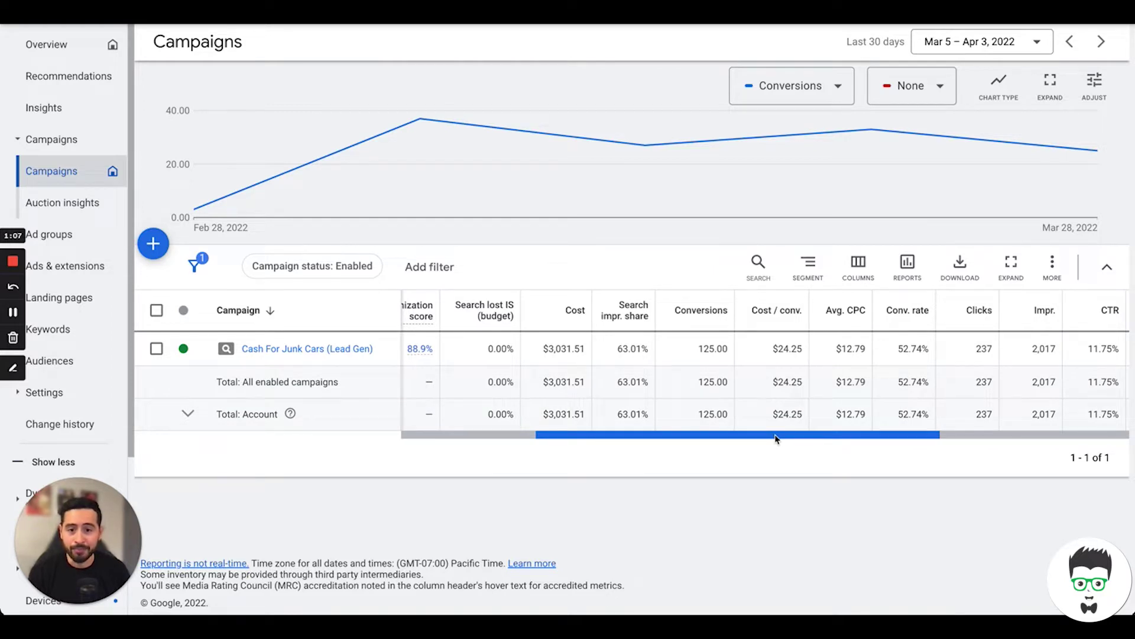
{"action": "left_click_drag", "start_coordinate": [777, 439], "coordinate": [641, 441]}
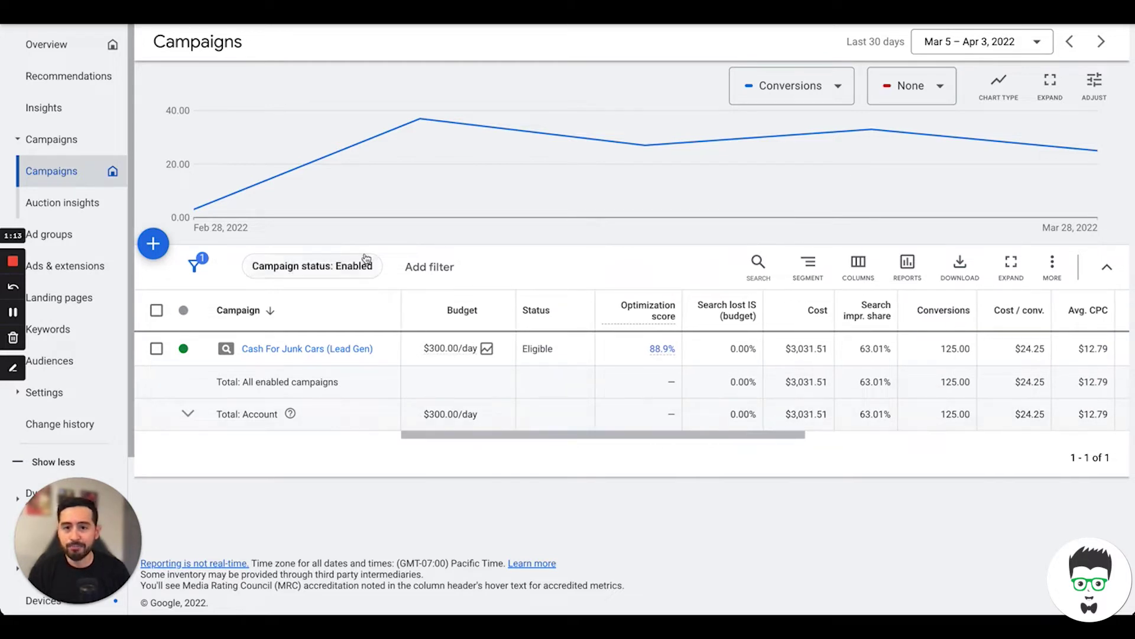
{"action": "mouse_move", "coordinate": [310, 214]}
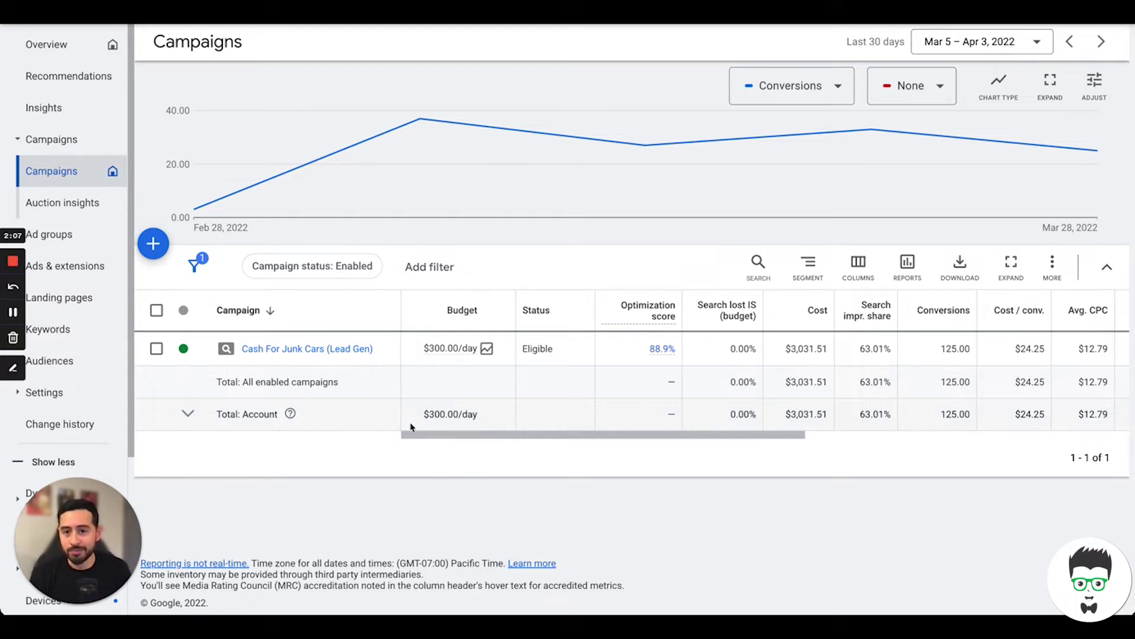
{"action": "left_click", "coordinate": [323, 349]}
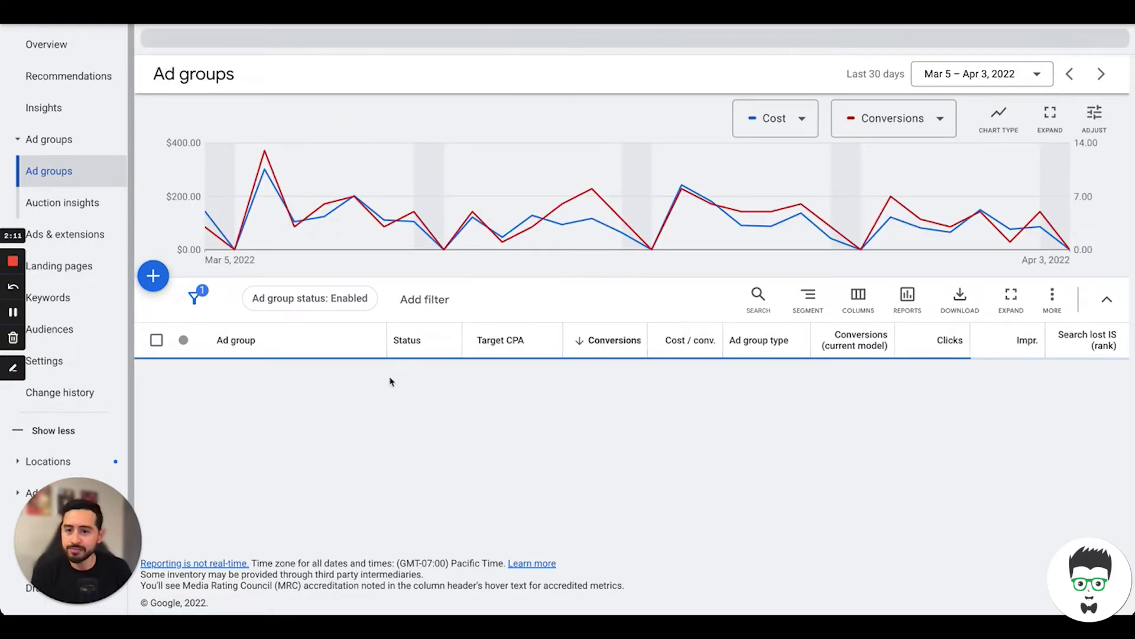
- Scroll through the campaign's ad groups and highlight the 125.00 total conversions figure
{"action": "scroll", "coordinate": [390, 380], "scroll_direction": "down", "scroll_amount": 5}
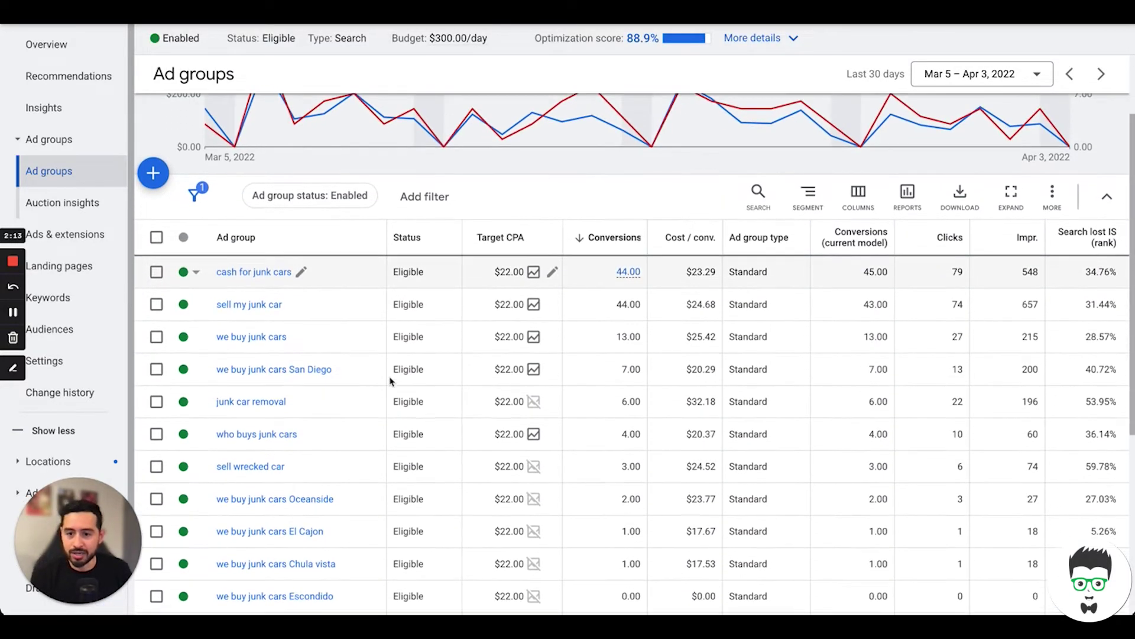
{"action": "scroll", "coordinate": [389, 380], "scroll_direction": "down", "scroll_amount": 2}
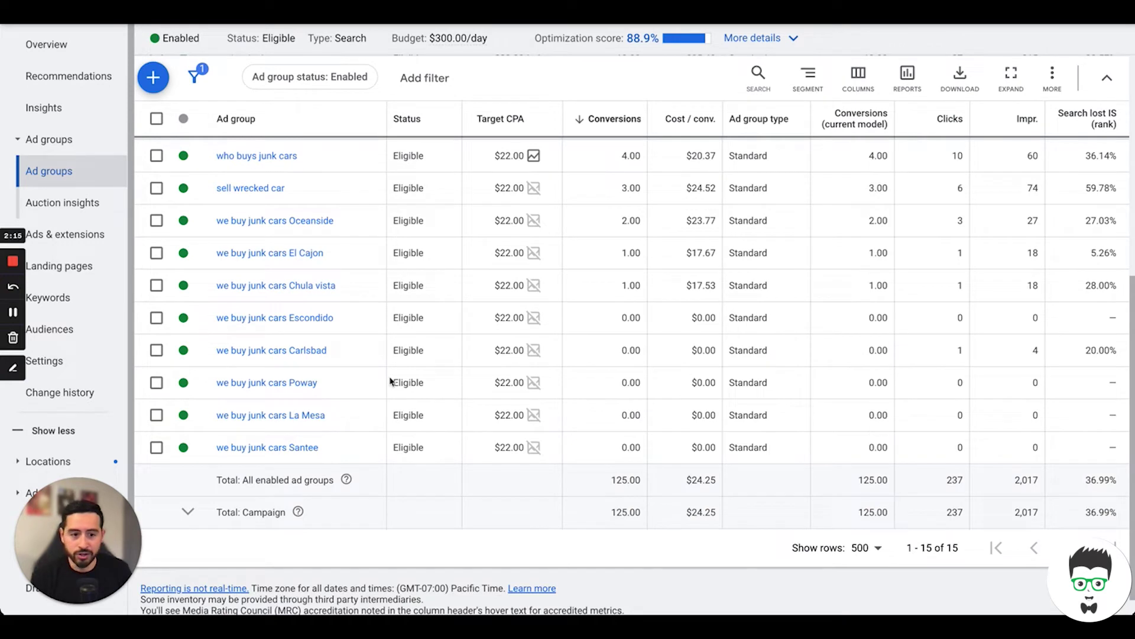
{"action": "scroll", "coordinate": [389, 380], "scroll_direction": "up", "scroll_amount": 1}
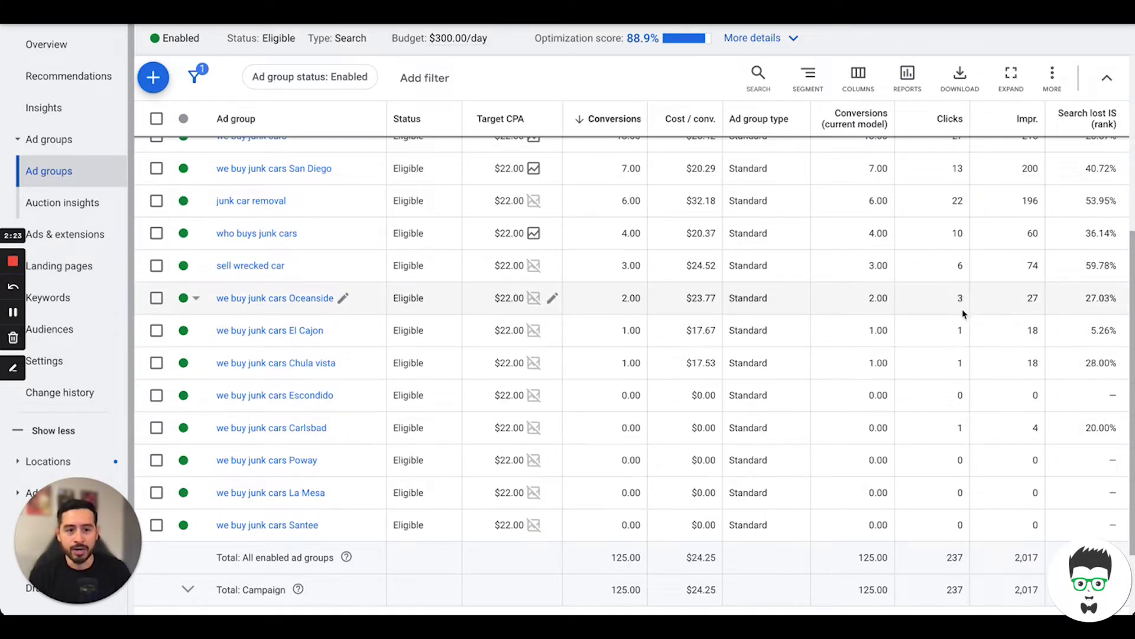
{"action": "scroll", "coordinate": [963, 313], "scroll_direction": "up", "scroll_amount": 3}
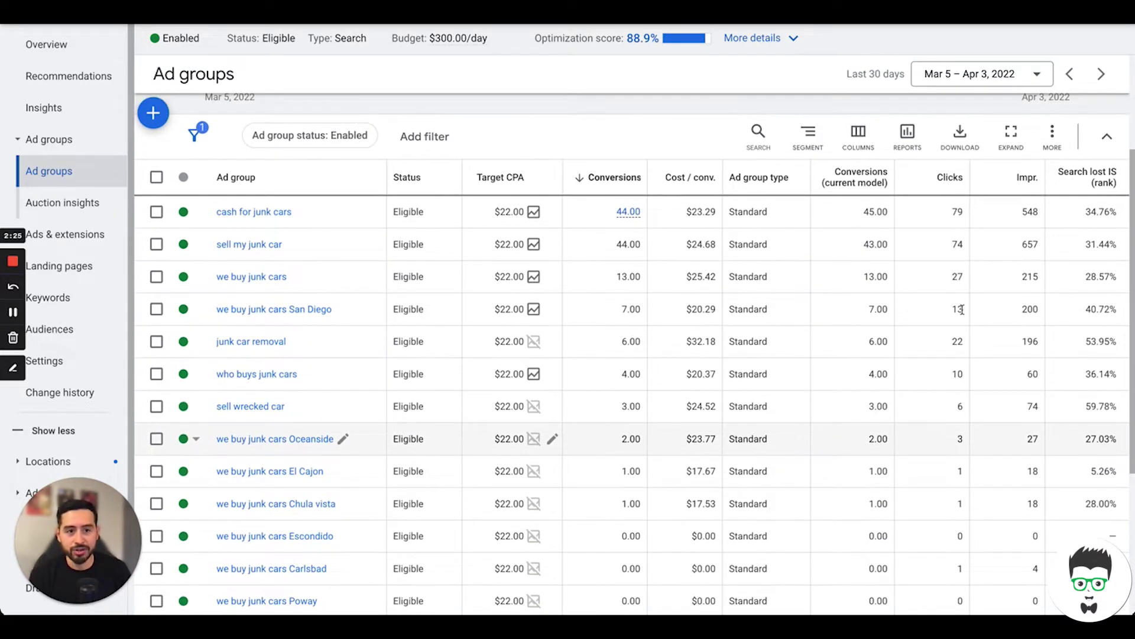
{"action": "scroll", "coordinate": [963, 309], "scroll_direction": "down", "scroll_amount": 5}
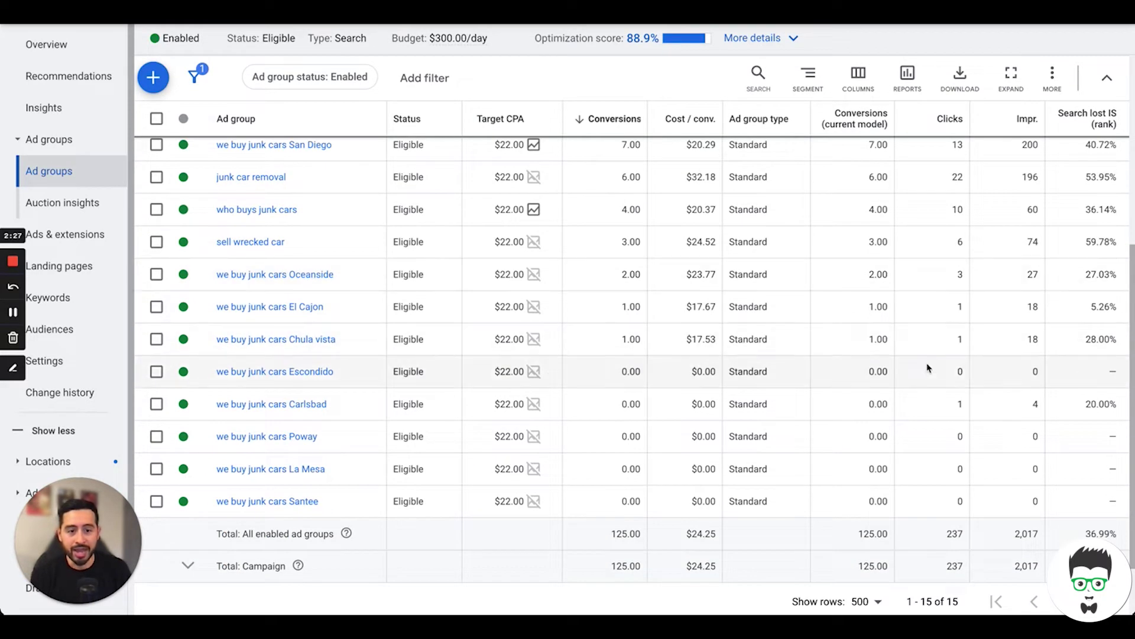
{"action": "scroll", "coordinate": [910, 366], "scroll_direction": "down", "scroll_amount": 2}
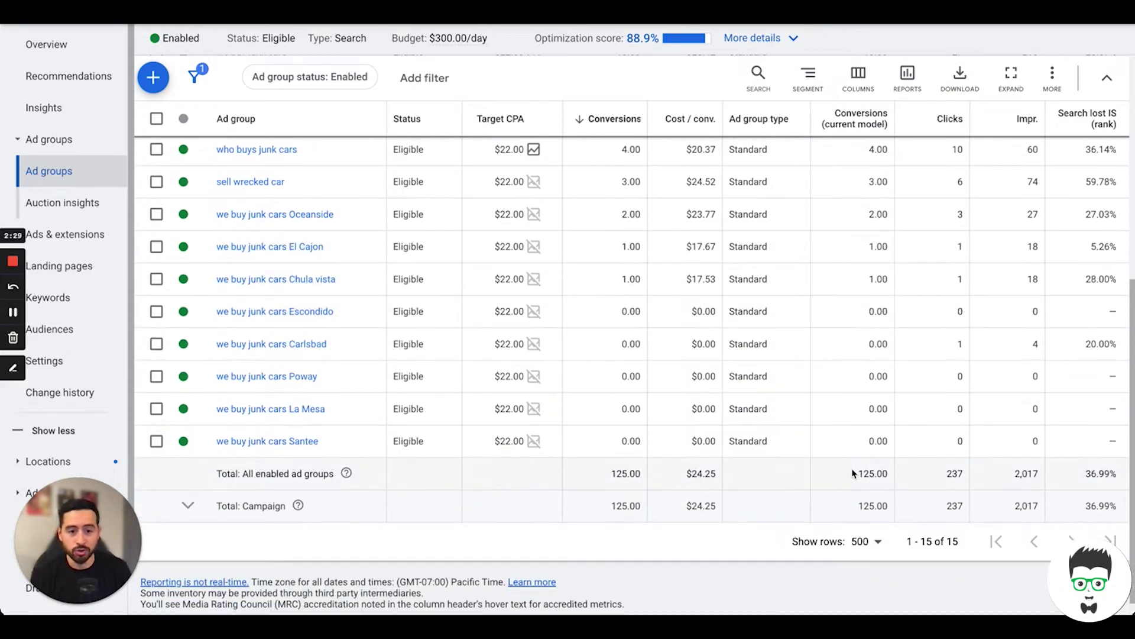
{"action": "left_click_drag", "start_coordinate": [856, 473], "coordinate": [885, 473]}
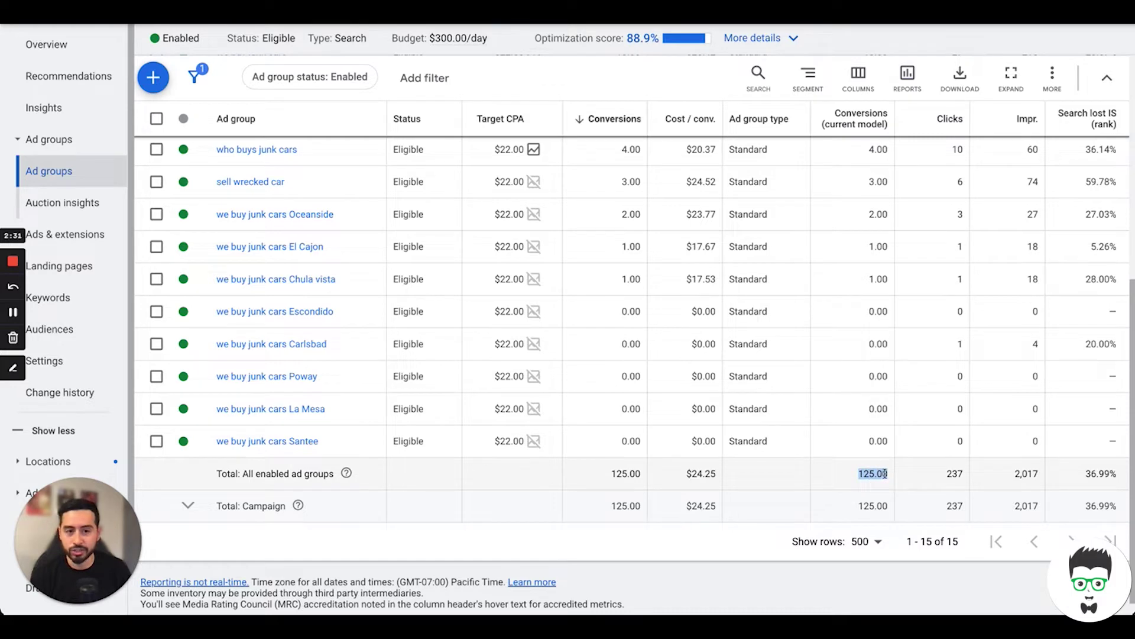
{"action": "left_click", "coordinate": [884, 473]}
{"action": "scroll", "coordinate": [797, 447], "scroll_direction": "up", "scroll_amount": 5}
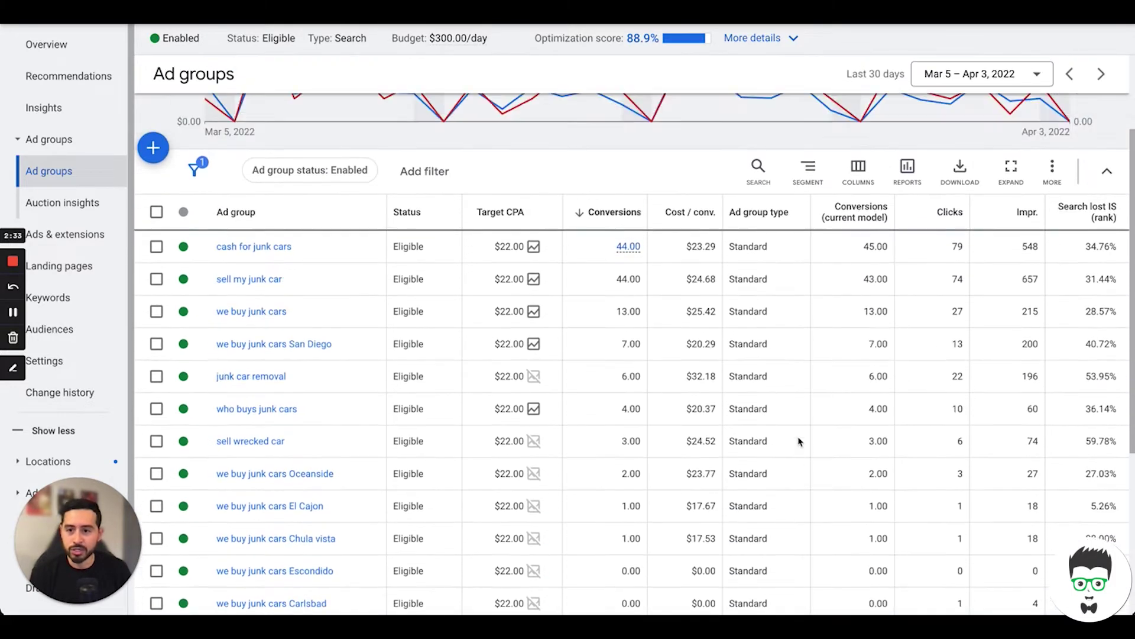
{"action": "scroll", "coordinate": [800, 441], "scroll_direction": "up", "scroll_amount": 2}
{"action": "scroll", "coordinate": [800, 441], "scroll_direction": "down", "scroll_amount": 3}
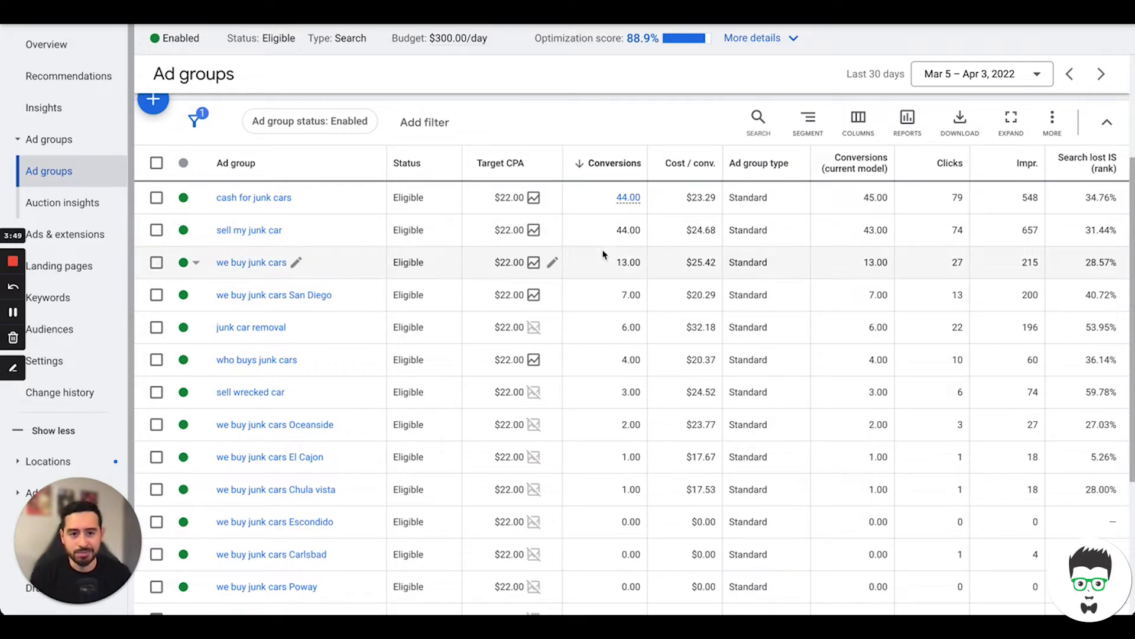
- Highlight the $24.25 total cost per conversion in the ad groups table
{"action": "scroll", "coordinate": [680, 384], "scroll_direction": "down", "scroll_amount": 5}
{"action": "left_click_drag", "start_coordinate": [686, 454], "coordinate": [717, 454]}
{"action": "left_click", "coordinate": [684, 457]}
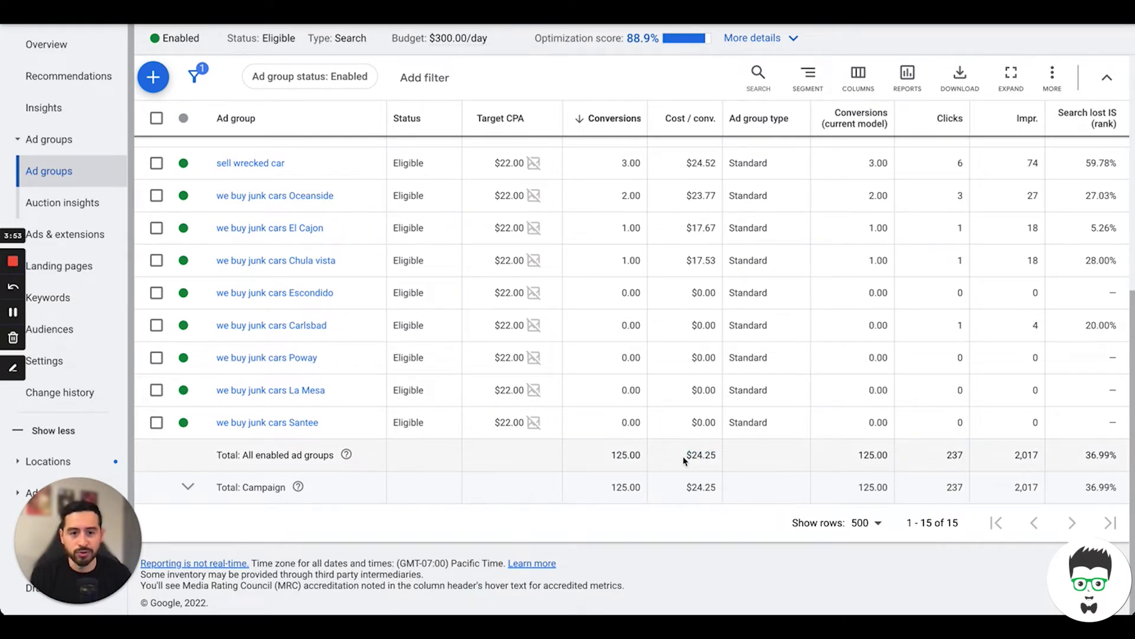
{"action": "scroll", "coordinate": [684, 460], "scroll_direction": "up", "scroll_amount": 6}
{"action": "scroll", "coordinate": [683, 460], "scroll_direction": "down", "scroll_amount": 2}
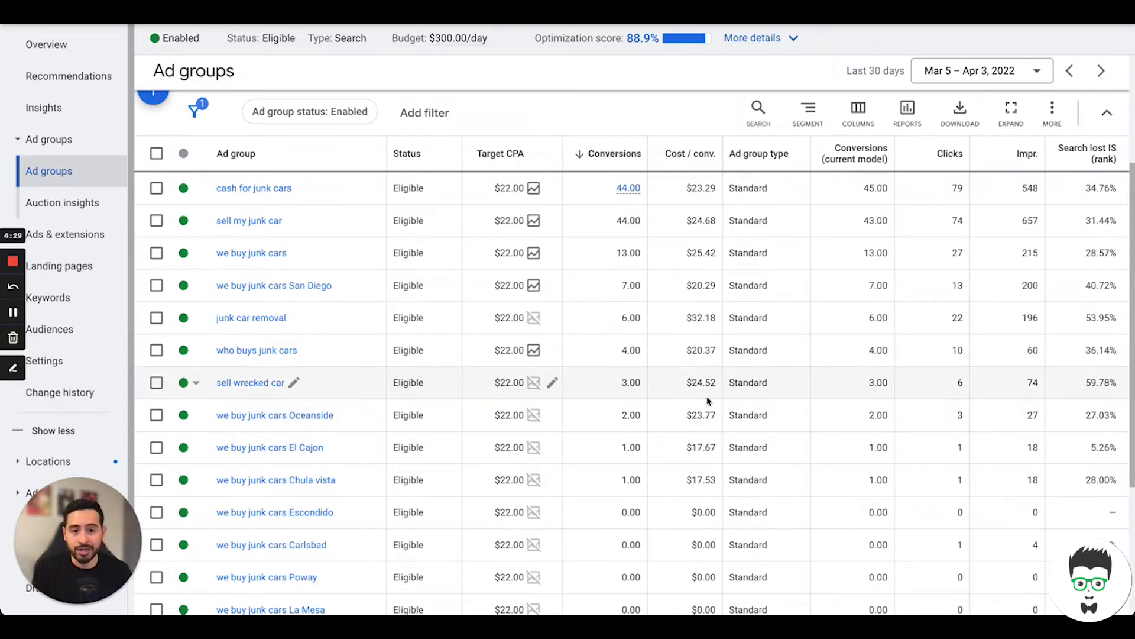
- Switch to the Conversions column set, note the $12.97 average CPC, and open cash for junk cars
{"action": "left_click", "coordinate": [858, 110]}
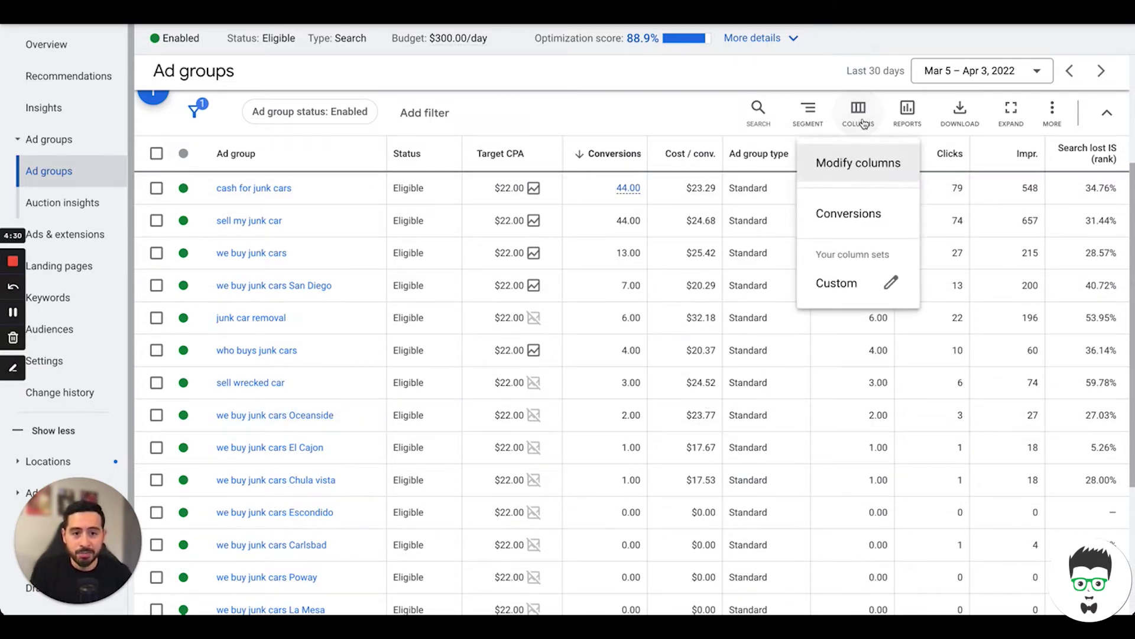
{"action": "left_click", "coordinate": [846, 211]}
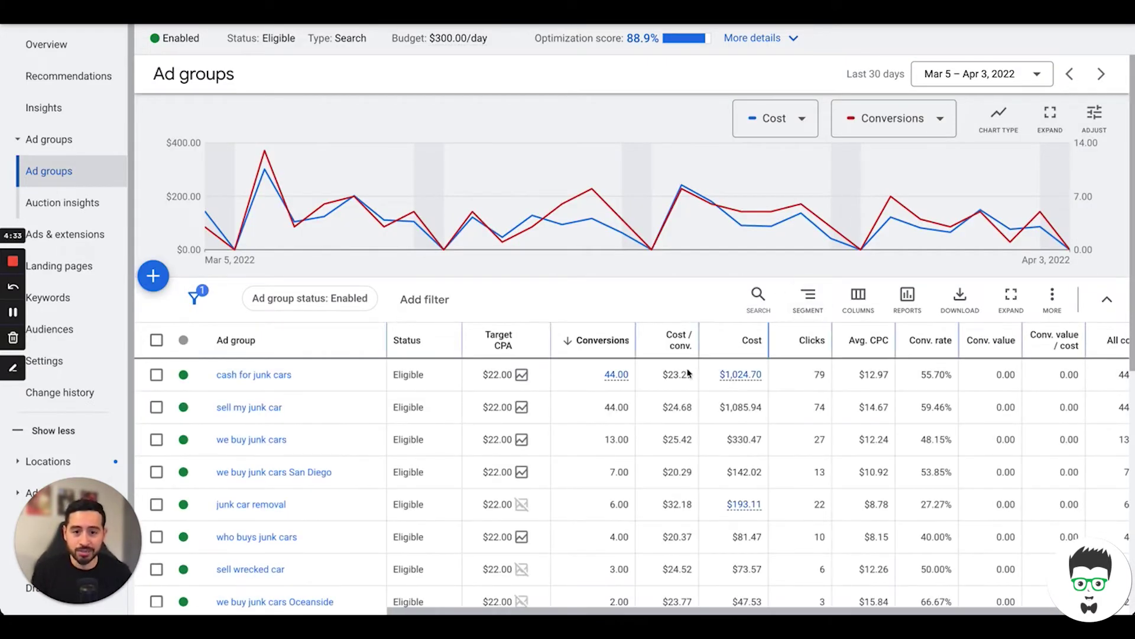
{"action": "scroll", "coordinate": [683, 378], "scroll_direction": "down", "scroll_amount": 1}
{"action": "scroll", "coordinate": [683, 381], "scroll_direction": "down", "scroll_amount": 1}
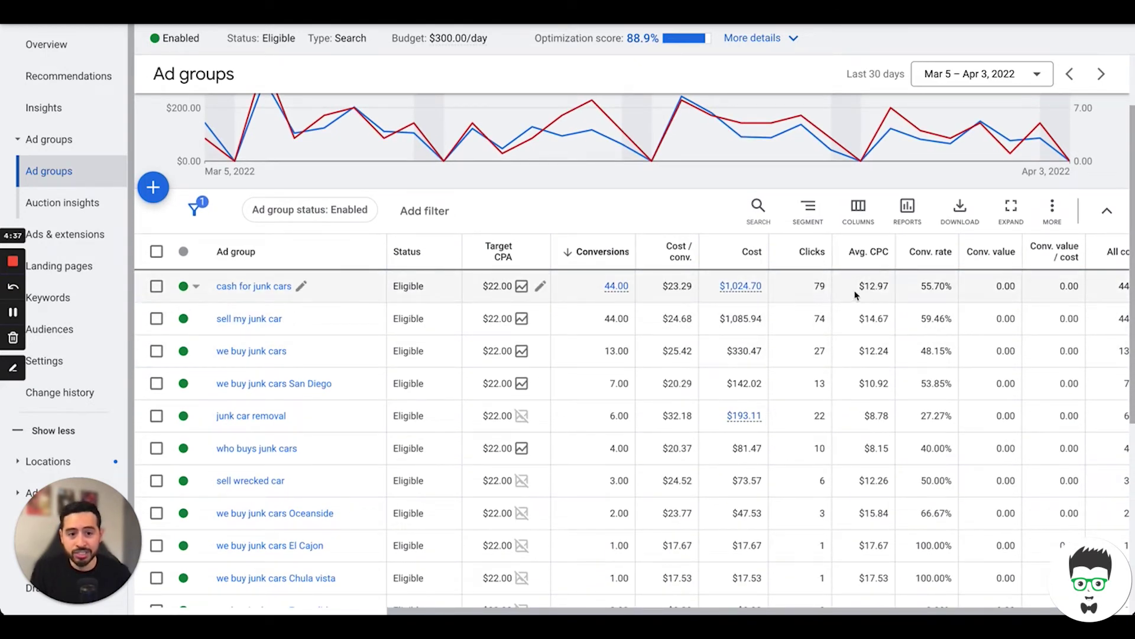
{"action": "left_click_drag", "start_coordinate": [855, 294], "coordinate": [892, 292]}
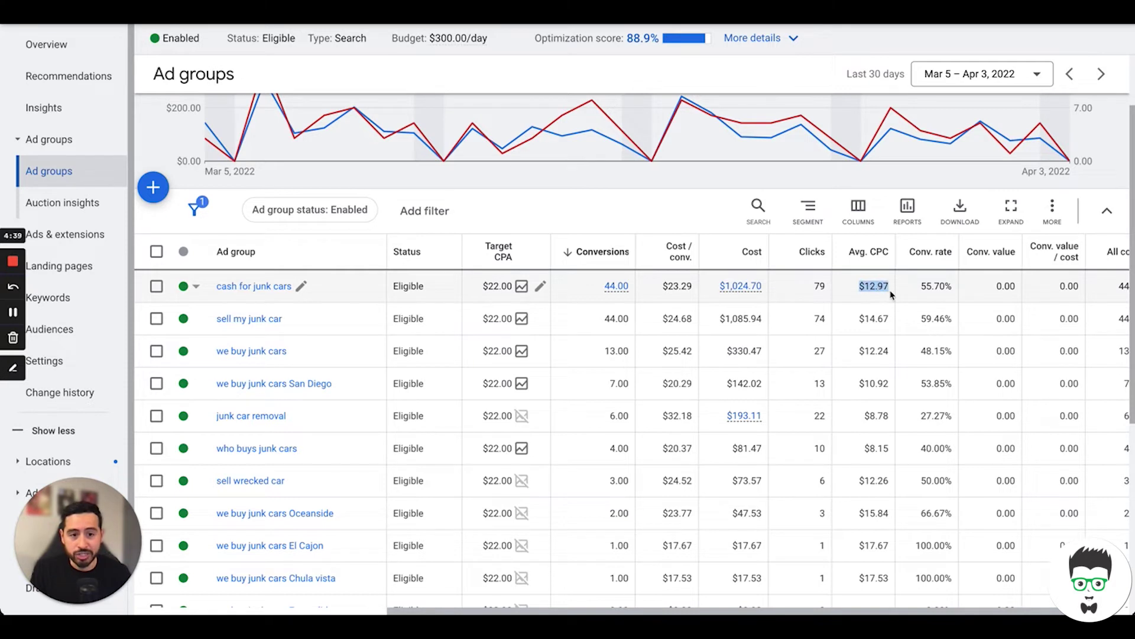
{"action": "left_click", "coordinate": [880, 313]}
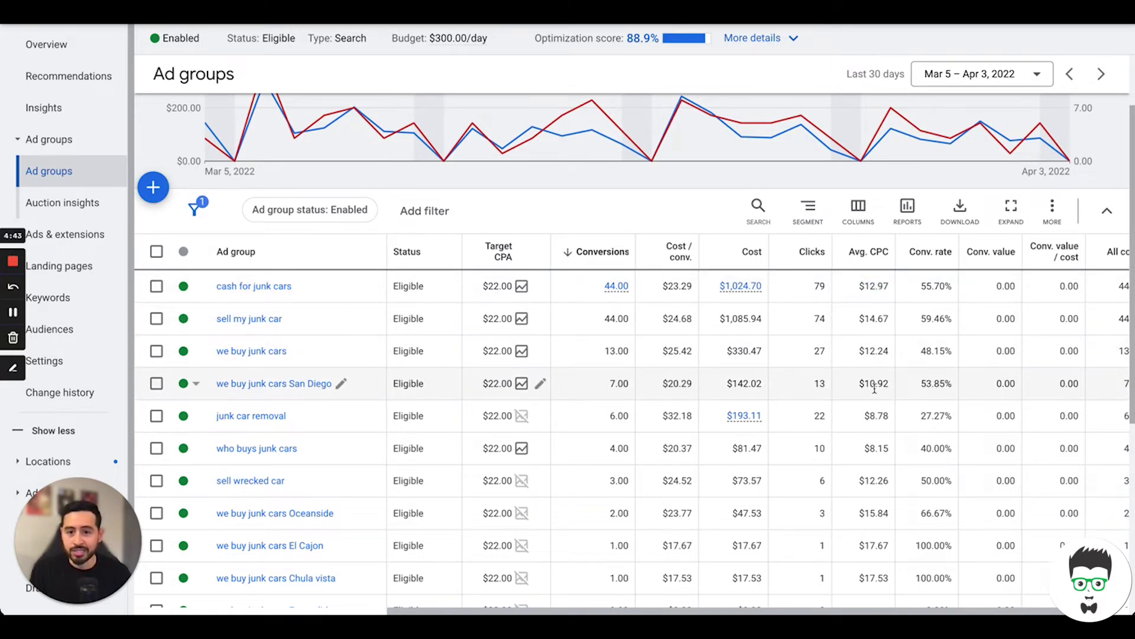
{"action": "scroll", "coordinate": [876, 395], "scroll_direction": "down", "scroll_amount": 1}
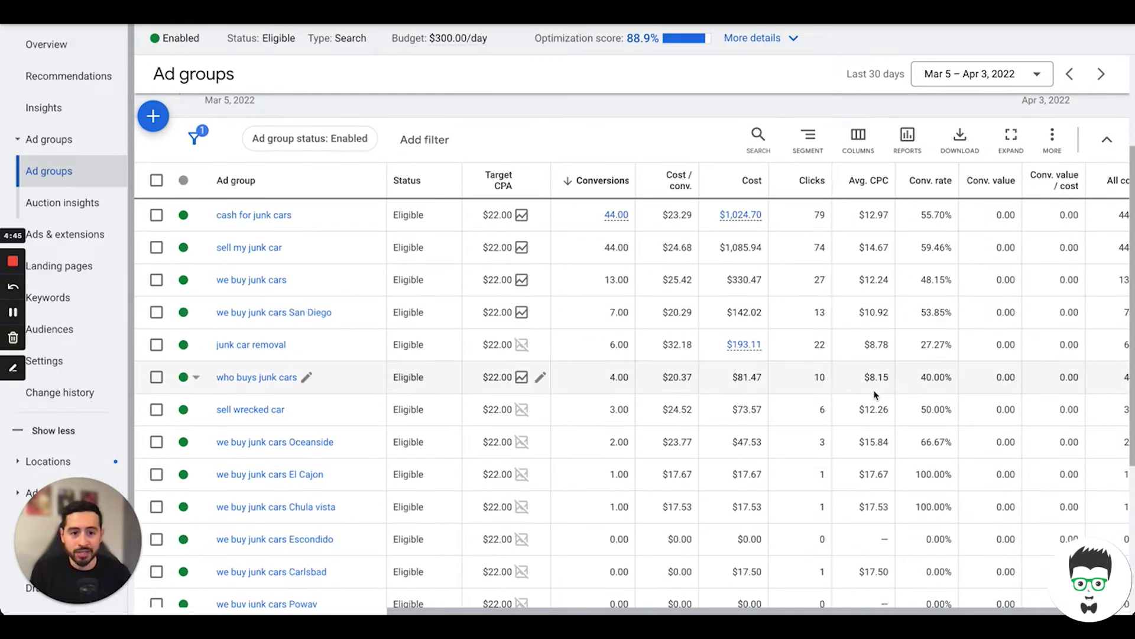
{"action": "scroll", "coordinate": [876, 395], "scroll_direction": "up", "scroll_amount": 1}
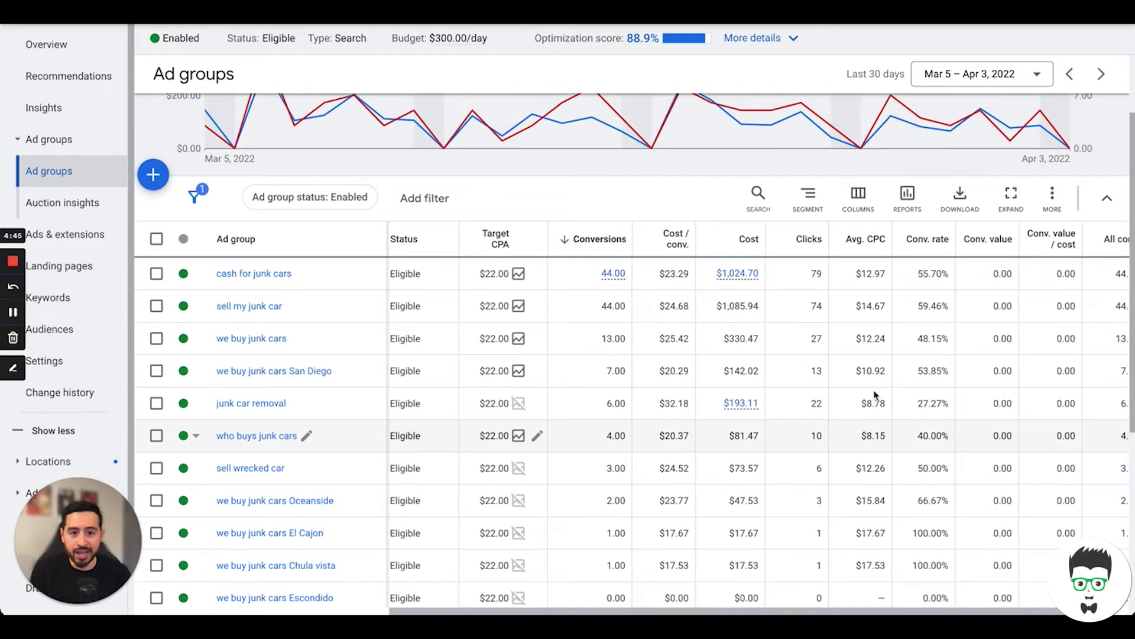
{"action": "left_click", "coordinate": [248, 279]}
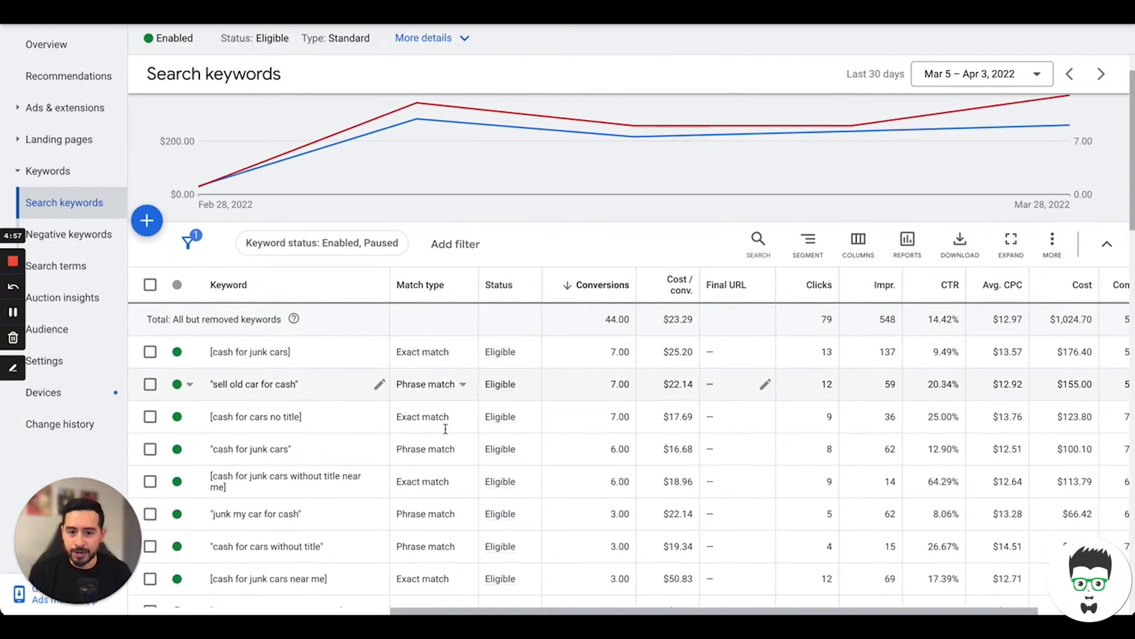
- Scroll the cash for junk cars keyword list to compare match types, led by [cash for junk cars]
{"action": "scroll", "coordinate": [445, 428], "scroll_direction": "down", "scroll_amount": 2}
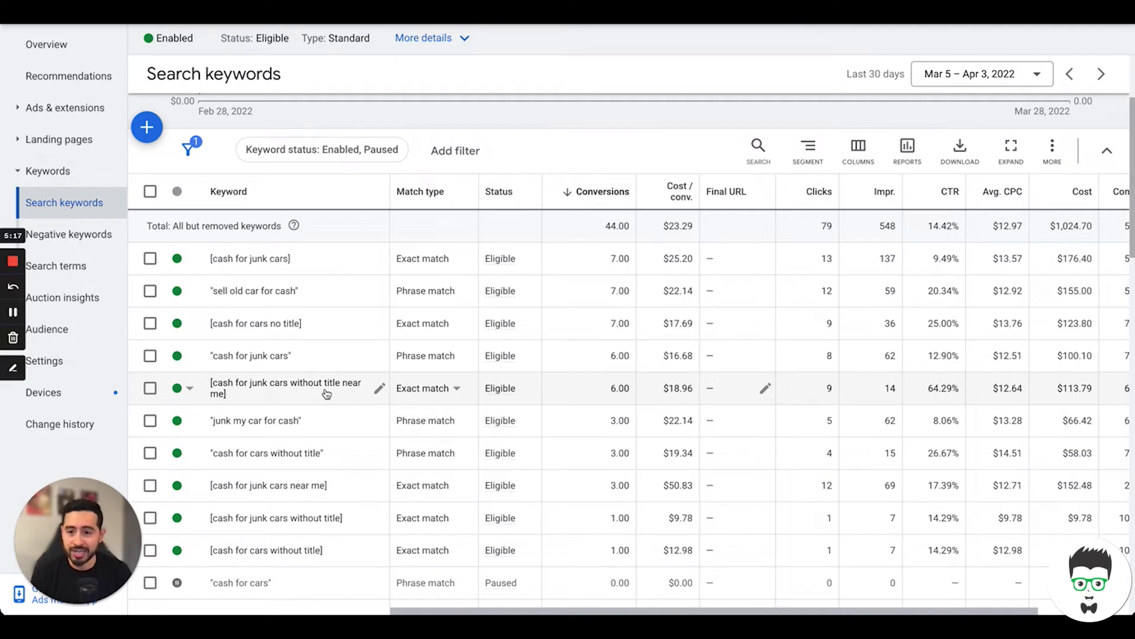
{"action": "scroll", "coordinate": [342, 421], "scroll_direction": "down", "scroll_amount": 2}
{"action": "scroll", "coordinate": [342, 423], "scroll_direction": "down", "scroll_amount": 1}
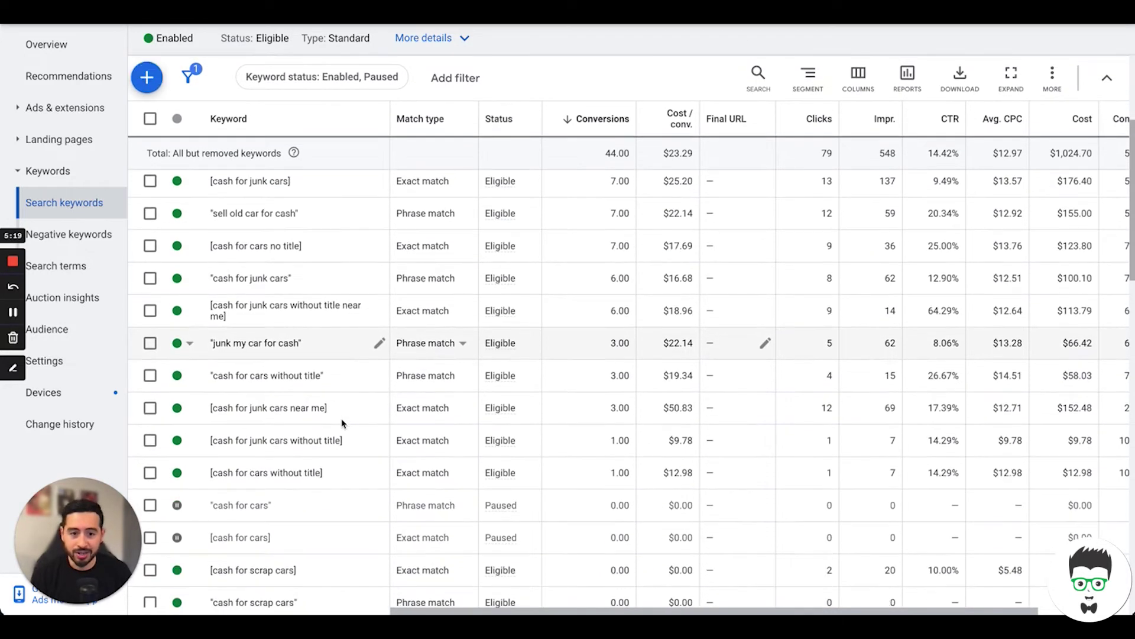
{"action": "scroll", "coordinate": [362, 452], "scroll_direction": "up", "scroll_amount": 2}
{"action": "scroll", "coordinate": [362, 454], "scroll_direction": "down", "scroll_amount": 2}
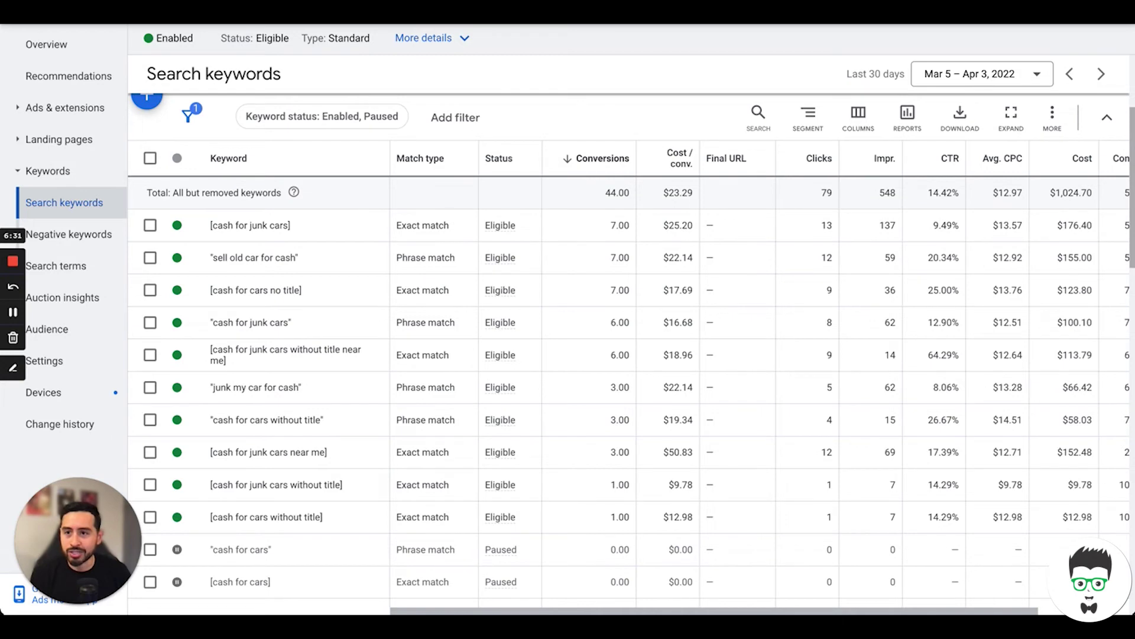
{"action": "key", "text": "alt+Left"}
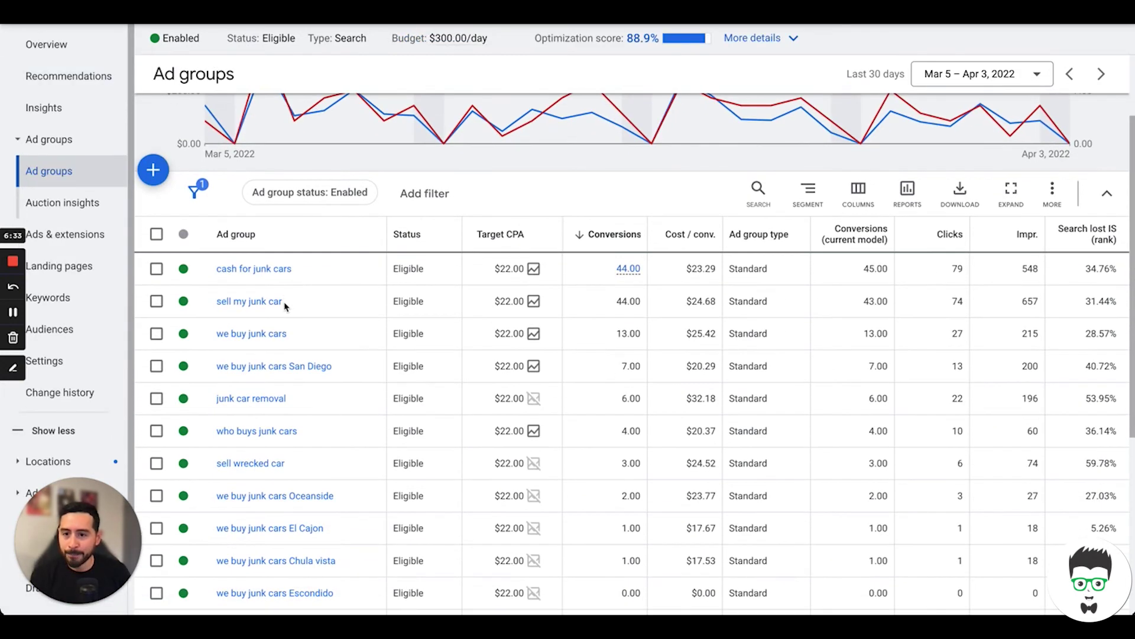
- Open the sell my junk car ad group's keywords and scroll through their match types
{"action": "left_click", "coordinate": [249, 307]}
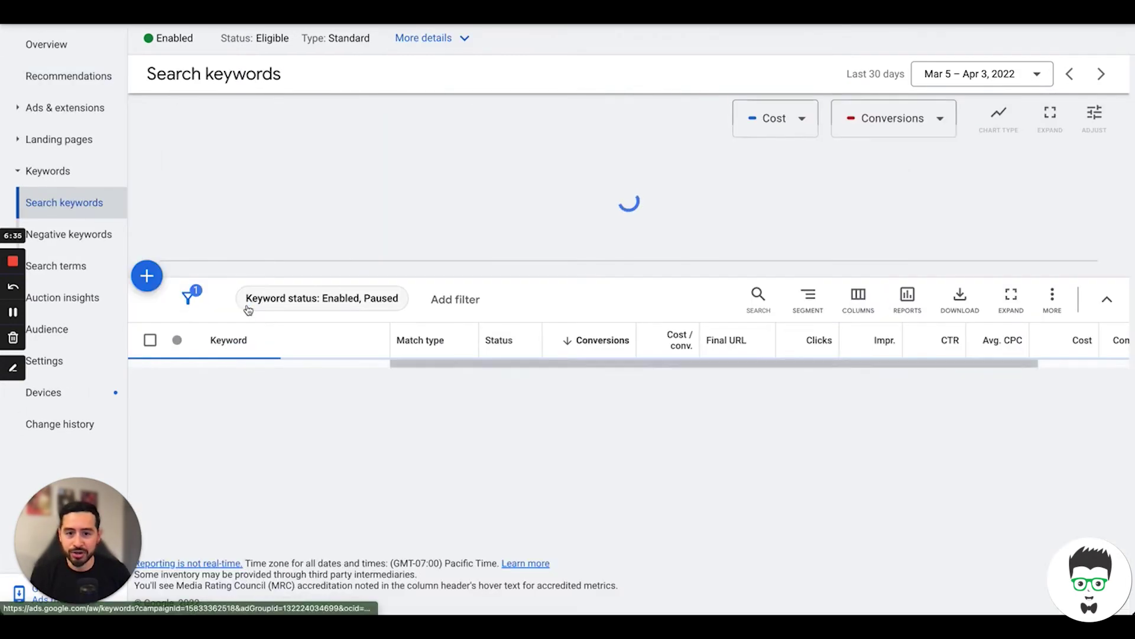
{"action": "scroll", "coordinate": [296, 355], "scroll_direction": "down", "scroll_amount": 2}
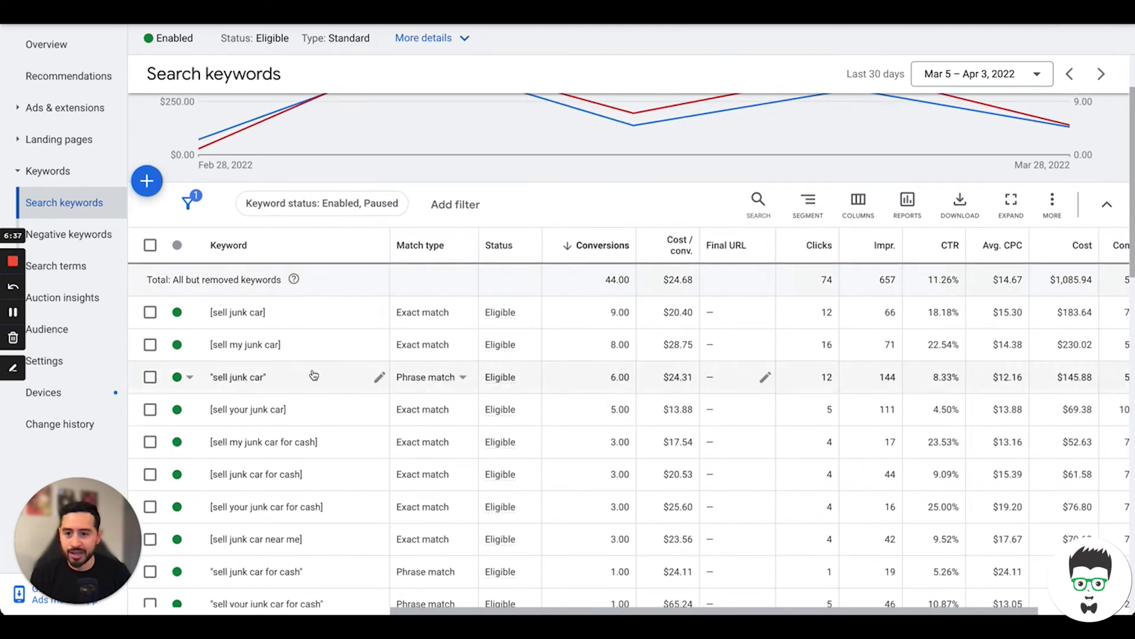
{"action": "scroll", "coordinate": [313, 375], "scroll_direction": "down", "scroll_amount": 1}
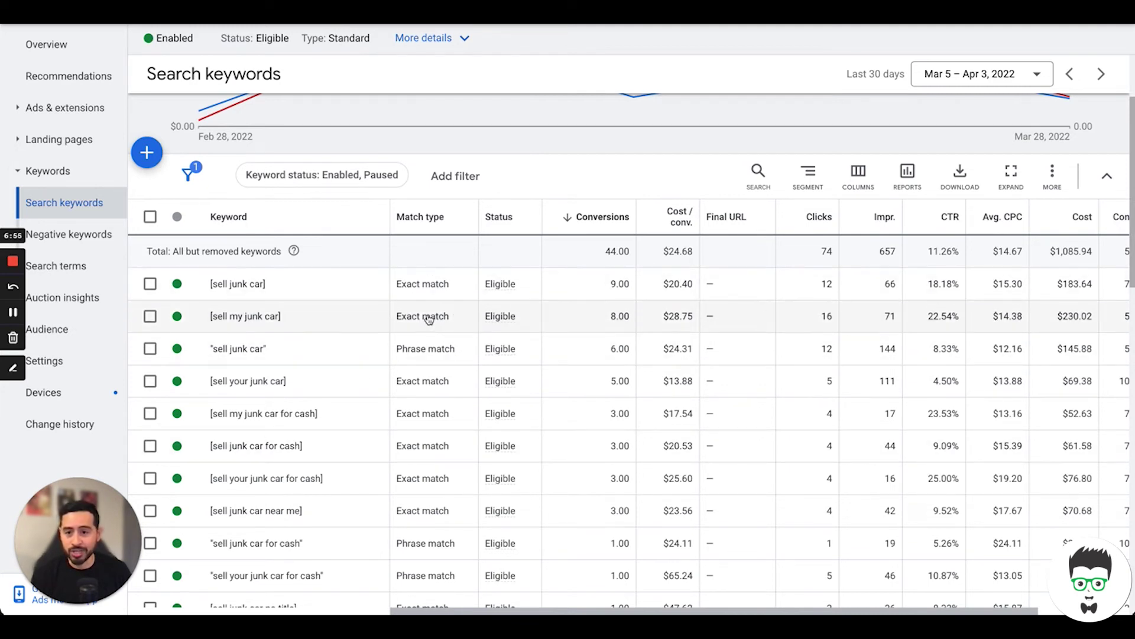
{"action": "scroll", "coordinate": [426, 405], "scroll_direction": "down", "scroll_amount": 2}
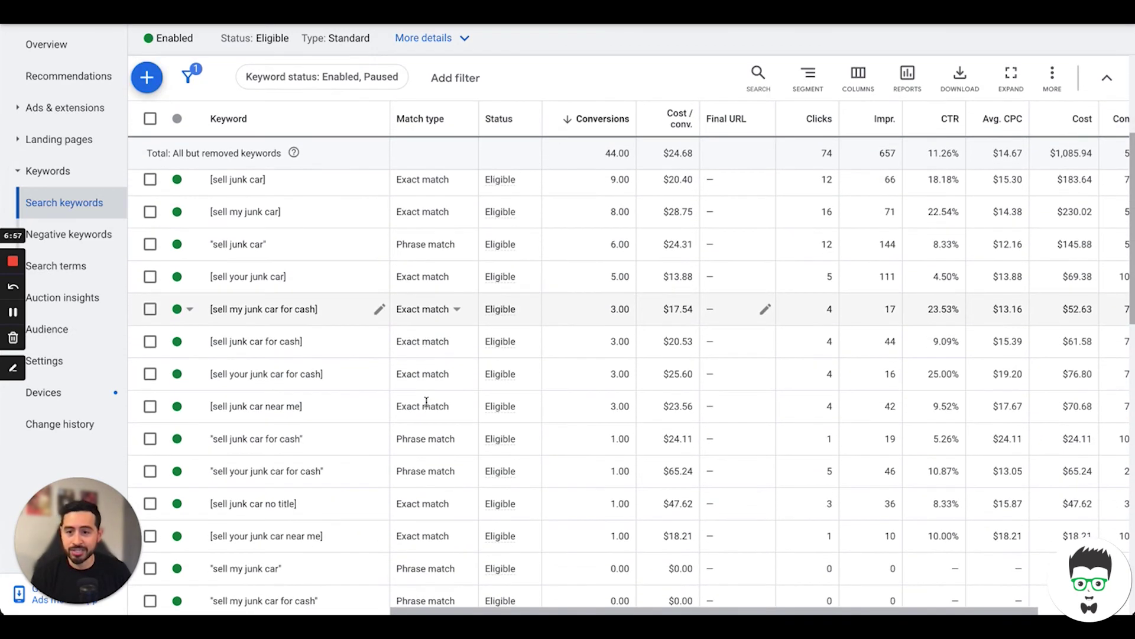
{"action": "scroll", "coordinate": [425, 402], "scroll_direction": "up", "scroll_amount": 1}
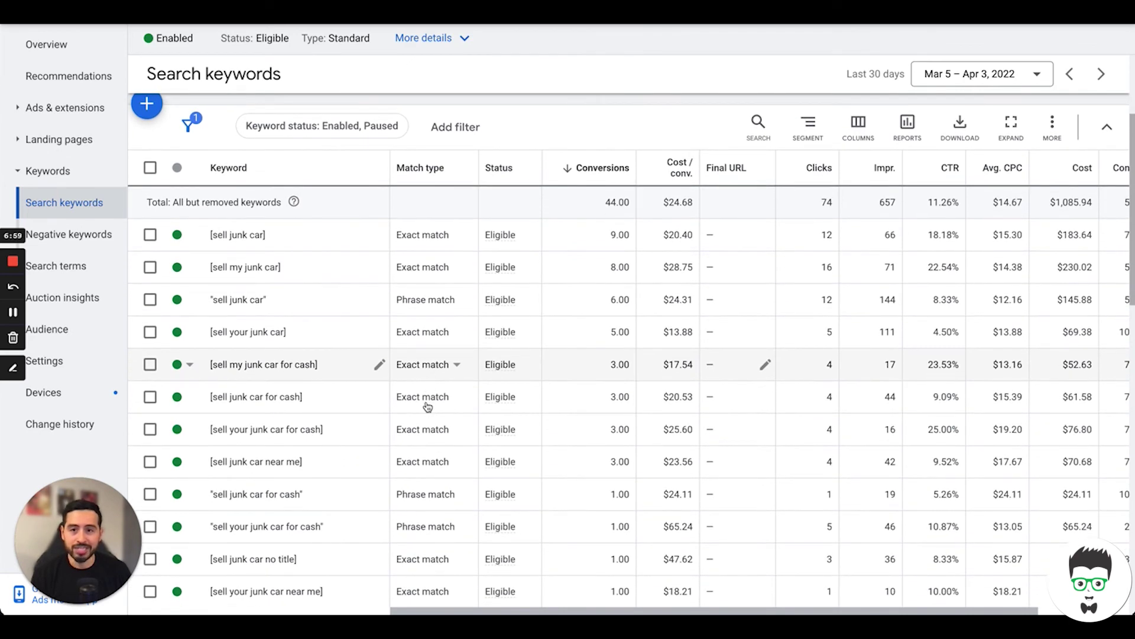
{"action": "scroll", "coordinate": [427, 406], "scroll_direction": "down", "scroll_amount": 1}
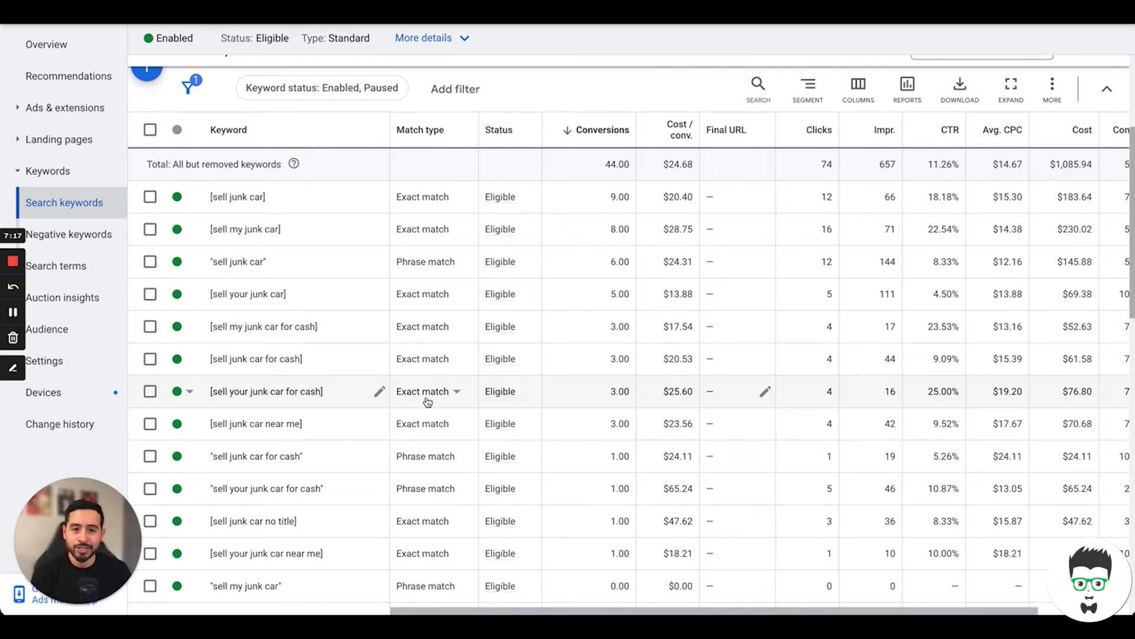
- Return to the Ad groups list, where sell my junk car shows 44 conversions at $24.68
{"action": "key", "text": "alt+Left"}
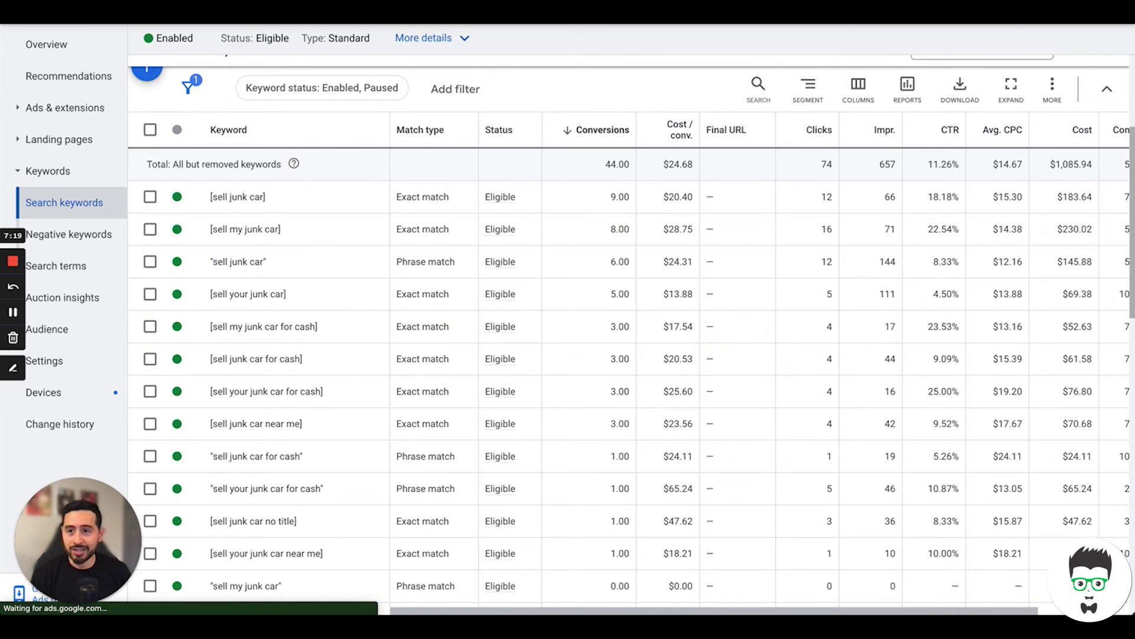
{"action": "scroll", "coordinate": [398, 396], "scroll_direction": "down", "scroll_amount": 2}
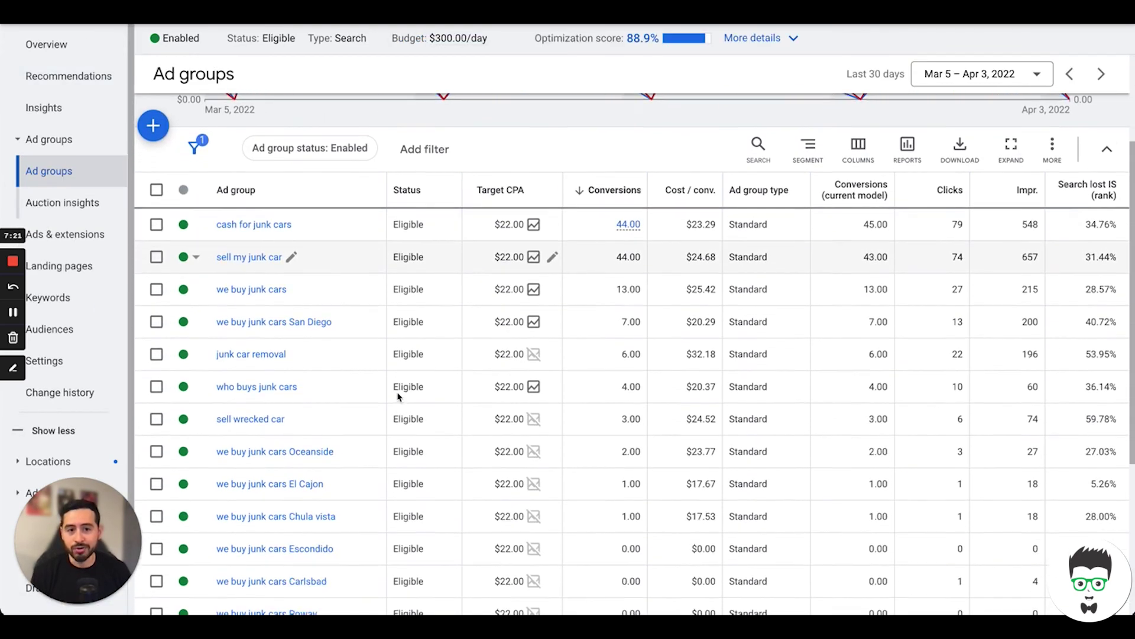